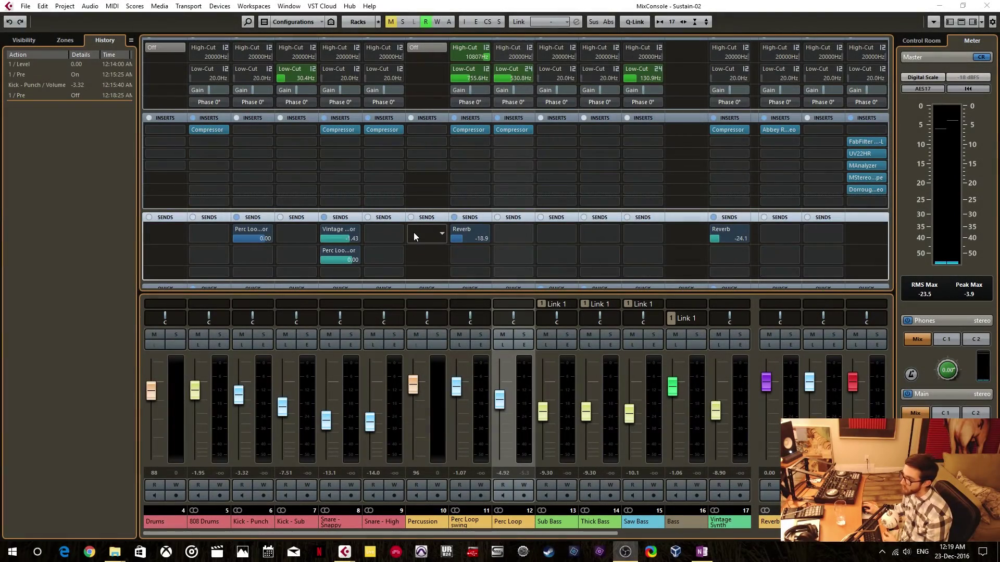
# Open the Perc Loop Compressor editor, solo Kick - Punch and start playback.
pyautogui.moveTo(451, 229)
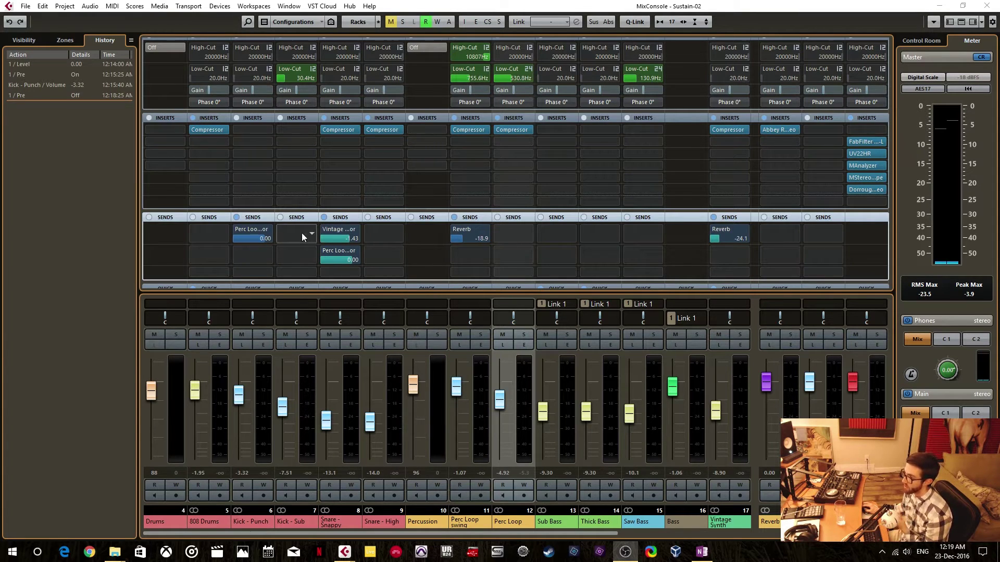
pyautogui.moveTo(250, 228)
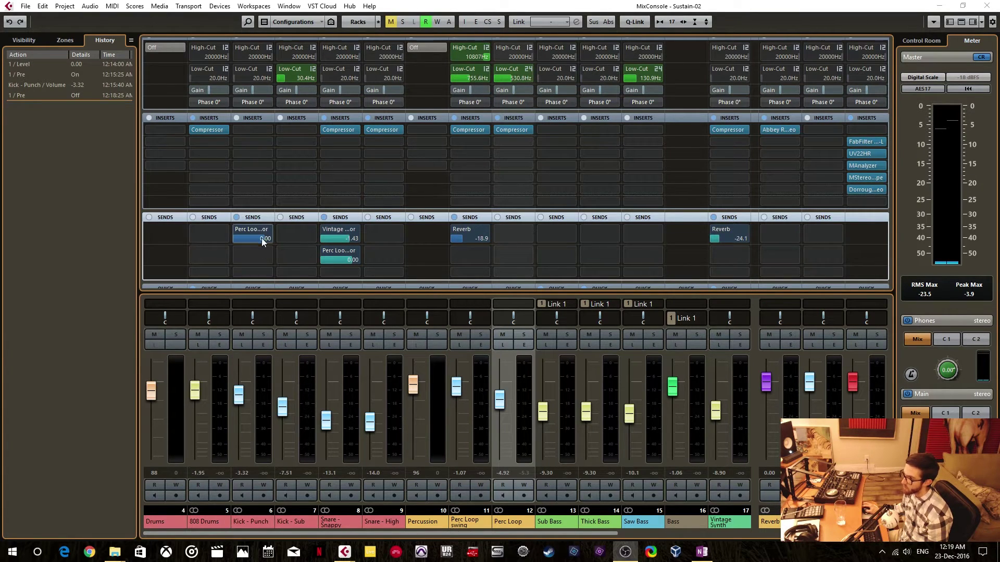
pyautogui.doubleClick(514, 130)
pyautogui.moveTo(614, 72); pyautogui.dragTo(595, 64)
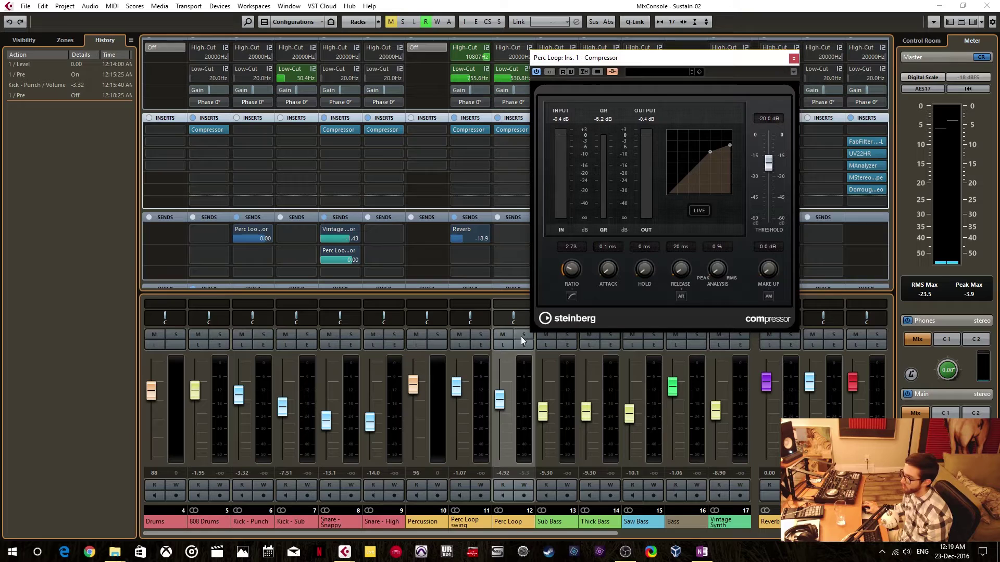
pyautogui.click(264, 334)
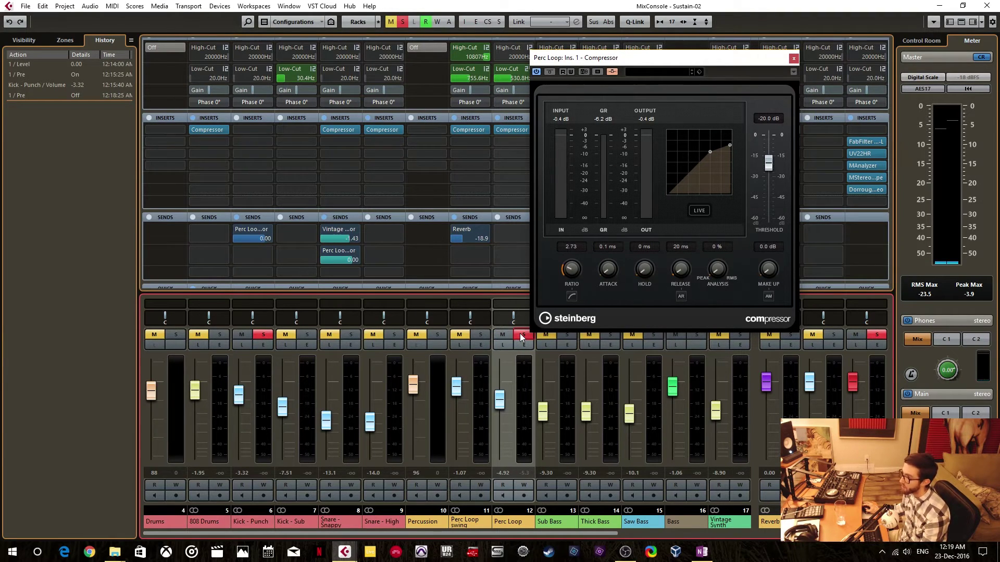
pyautogui.press('space')
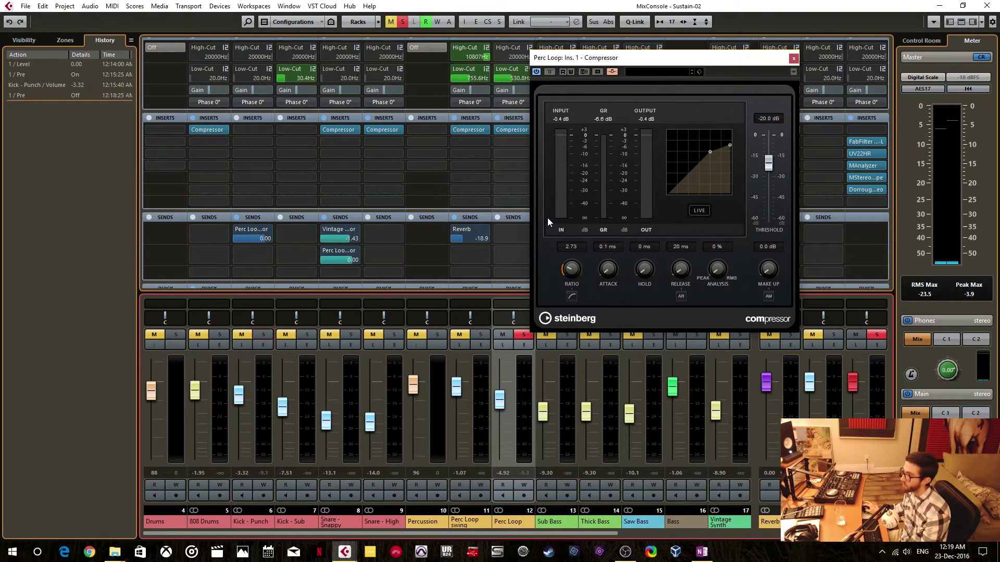
pyautogui.press('space')
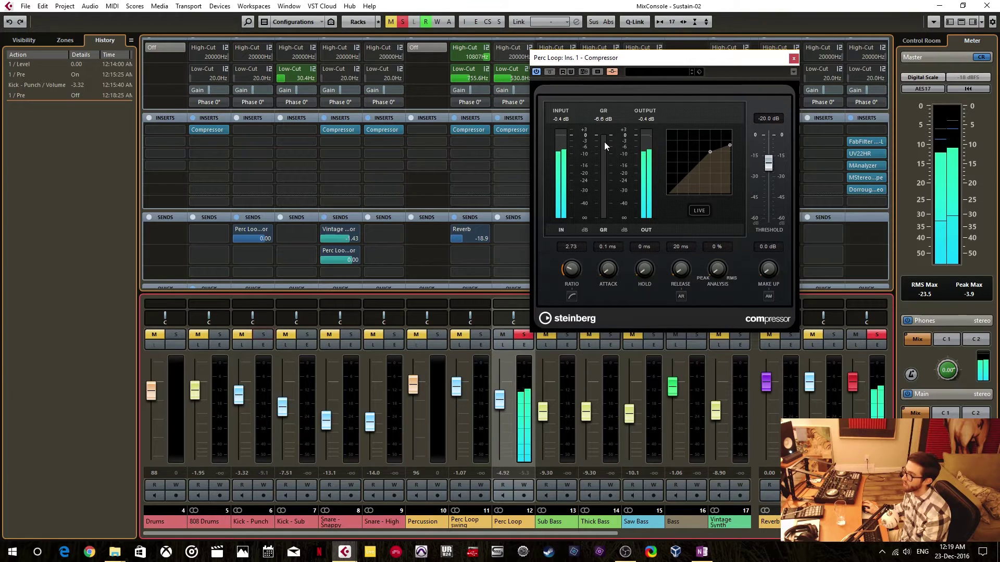
pyautogui.moveTo(514, 523)
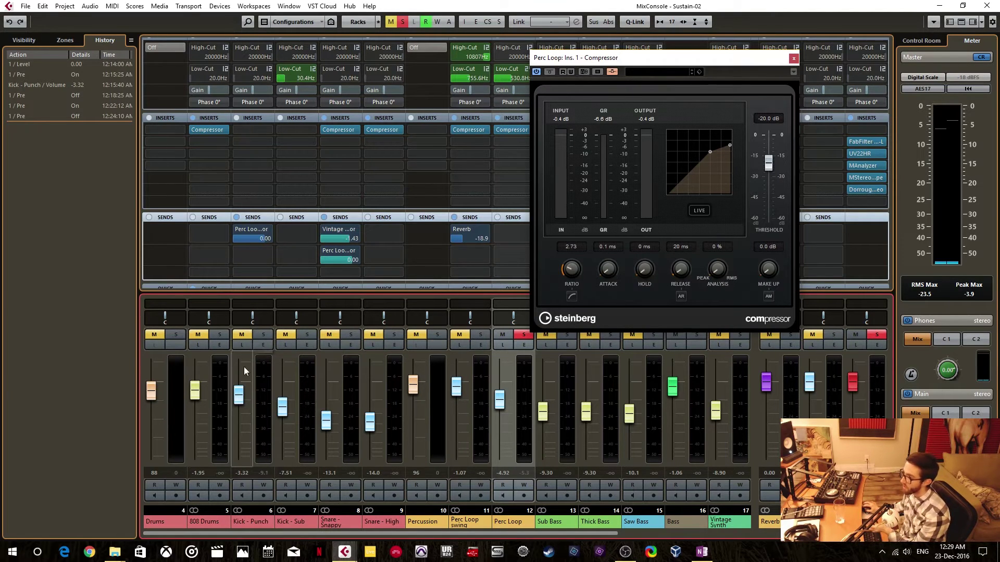
# Switch the Kick - Punch send feeding the Perc Loop compressor to pre-fader and play to test it.
pyautogui.rightClick(254, 239)
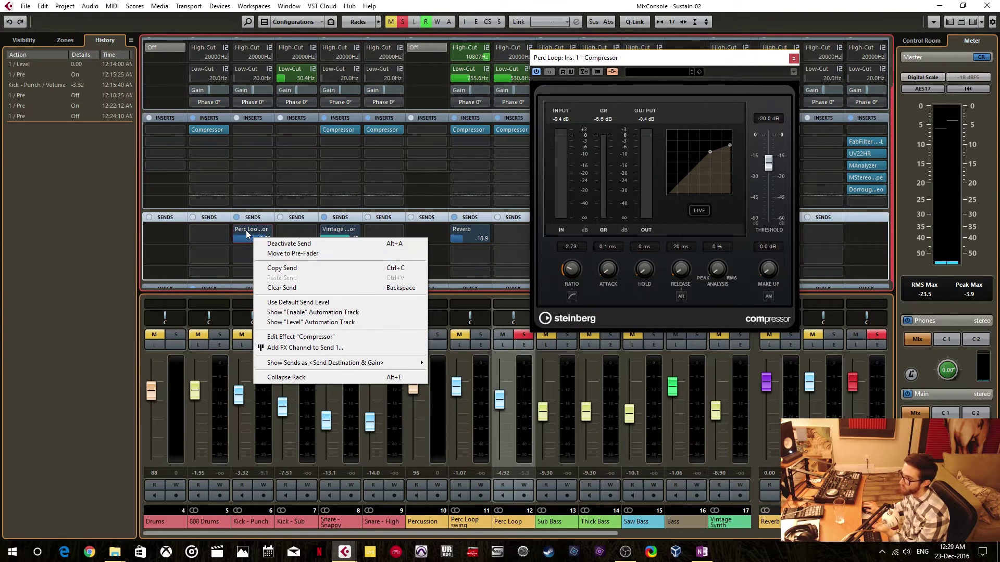
pyautogui.click(292, 254)
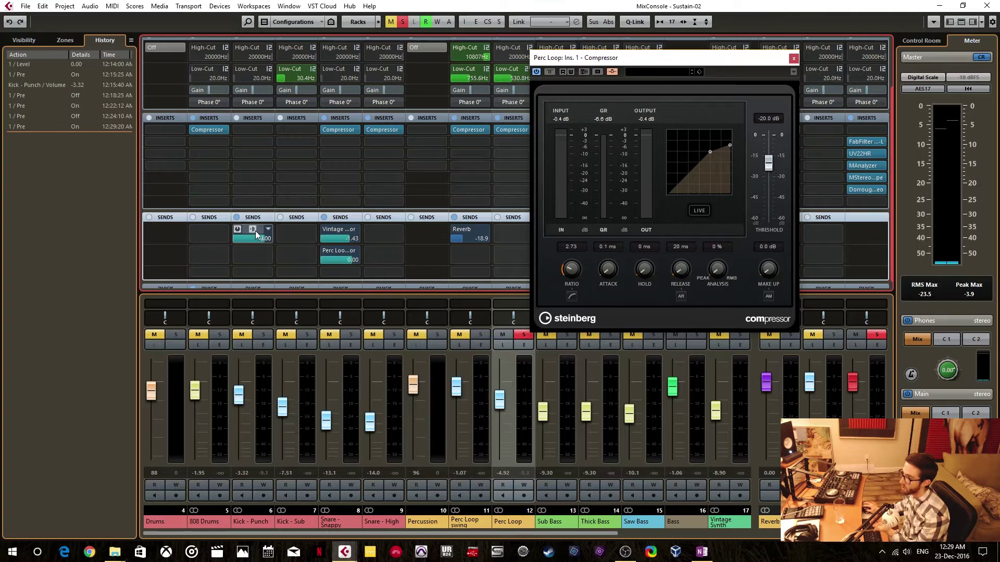
pyautogui.hotkey('ctrl', 'z')
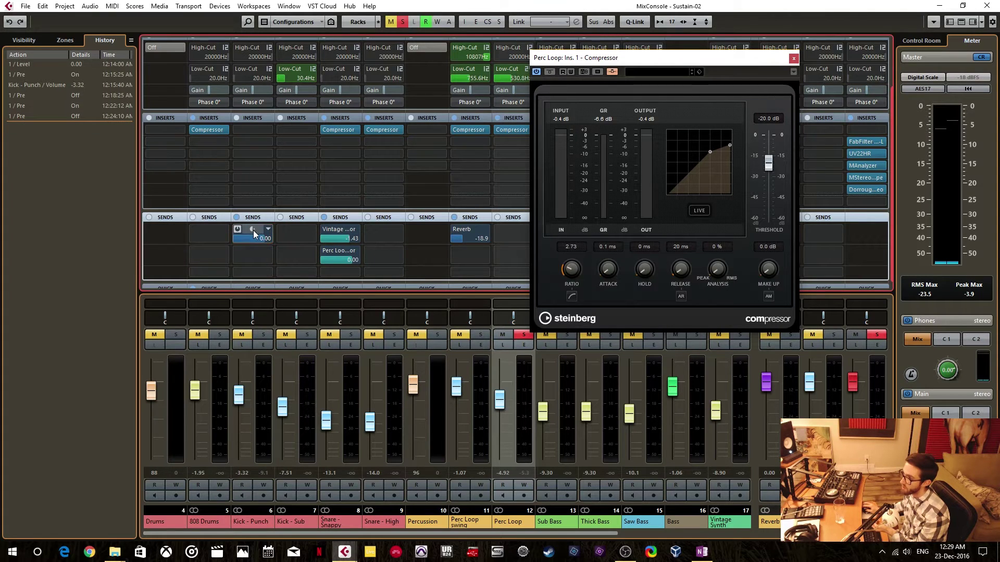
pyautogui.click(253, 230)
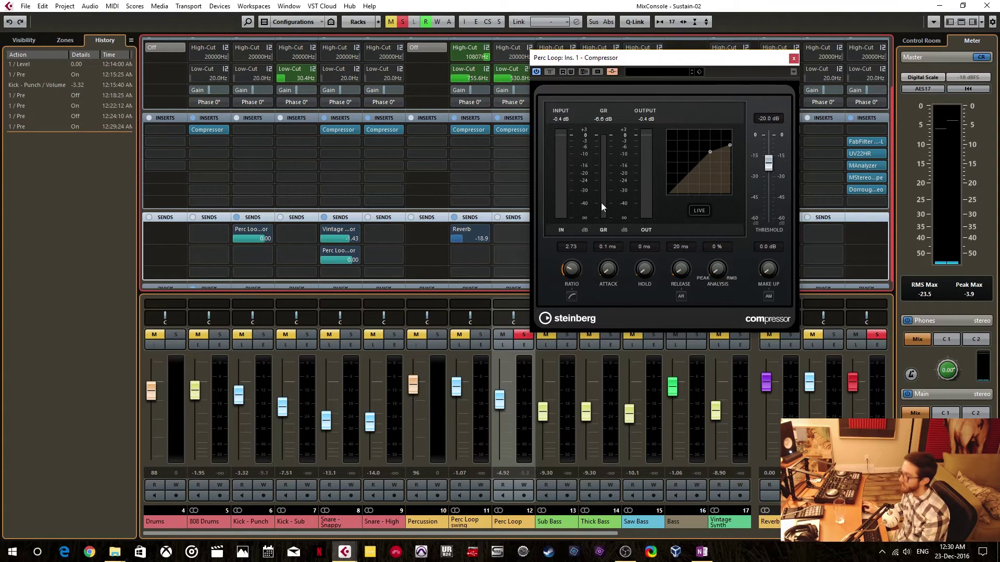
pyautogui.press('space')
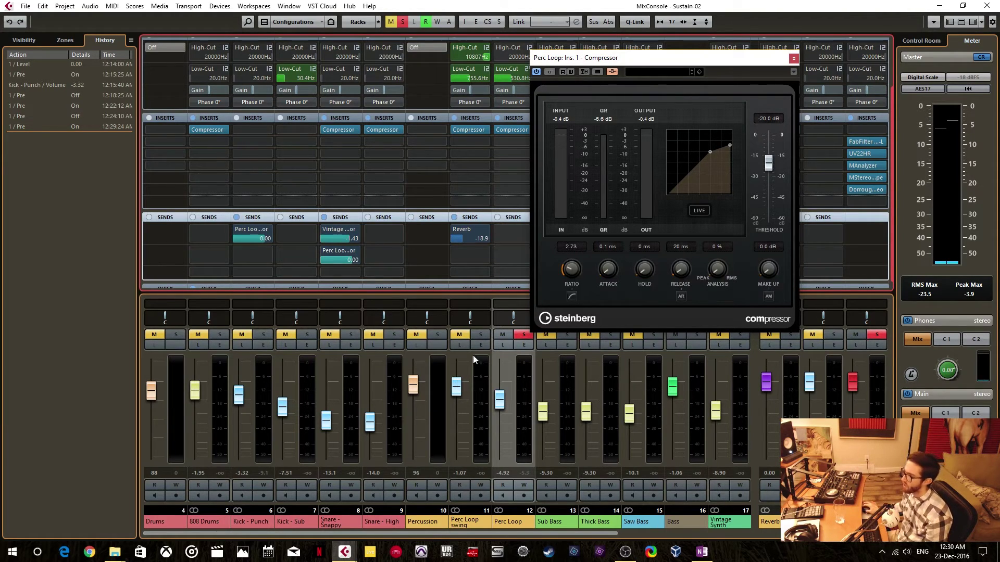
# Uncheck 'Mute Pre-Send when Mute' in the VST preferences and confirm with OK.
pyautogui.click(25, 6)
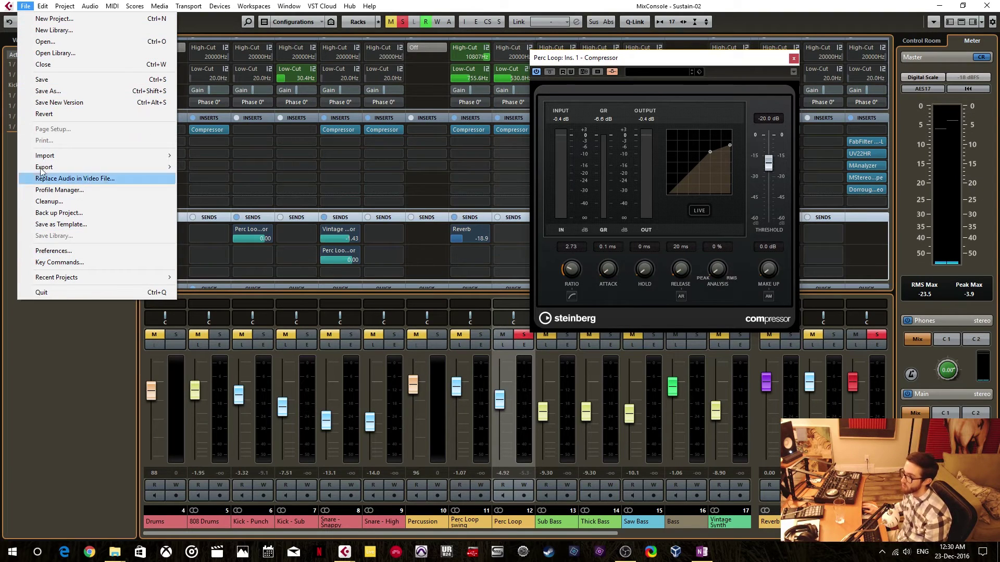
pyautogui.click(54, 251)
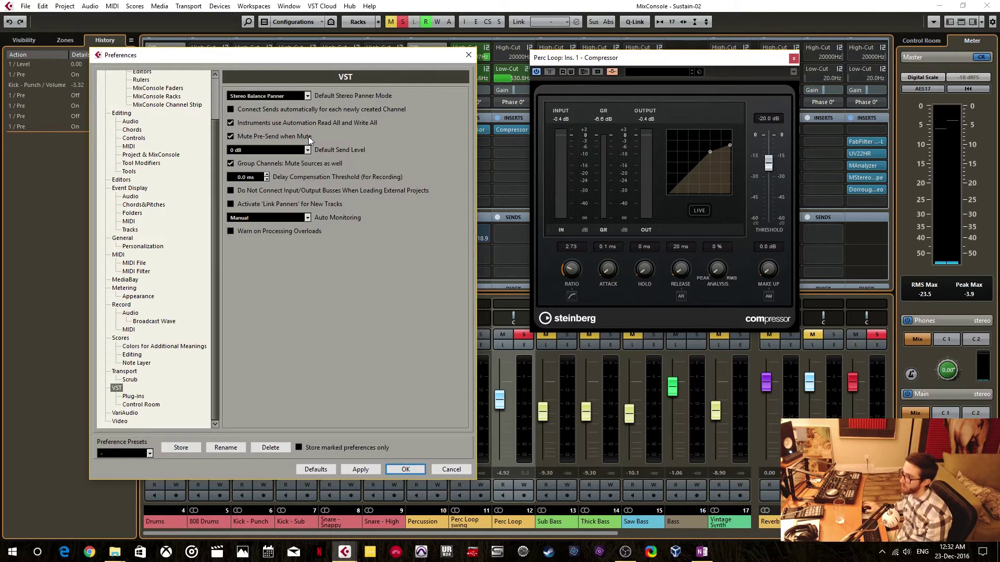
pyautogui.click(232, 135)
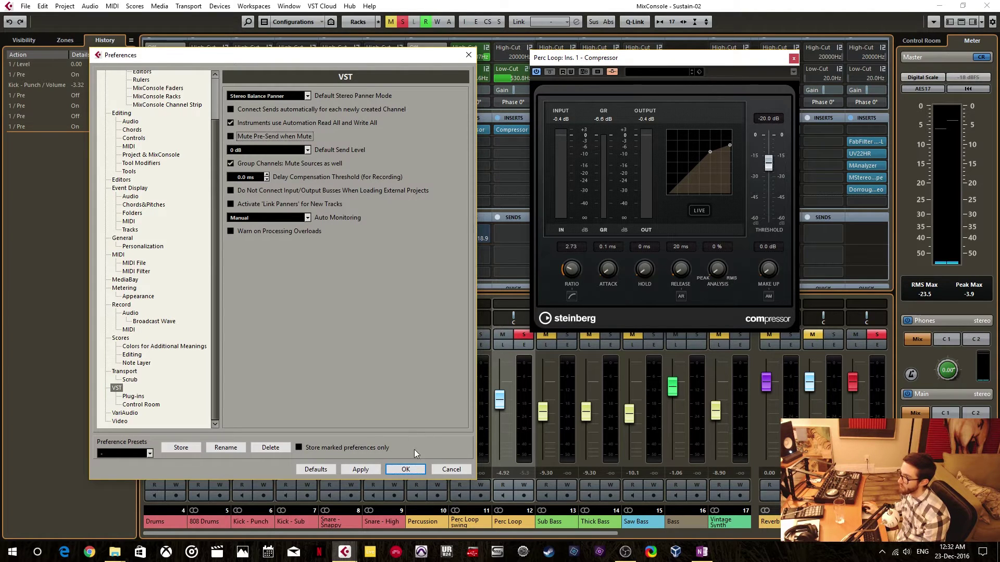
pyautogui.click(406, 469)
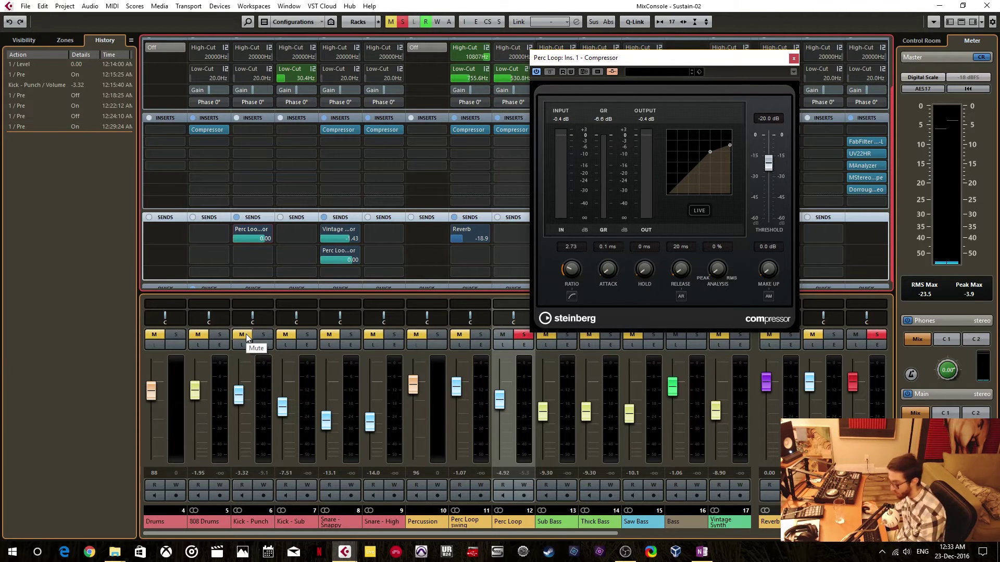
# Play and stop with Kick - Punch muted to check the compressor still reacts.
pyautogui.press('space')
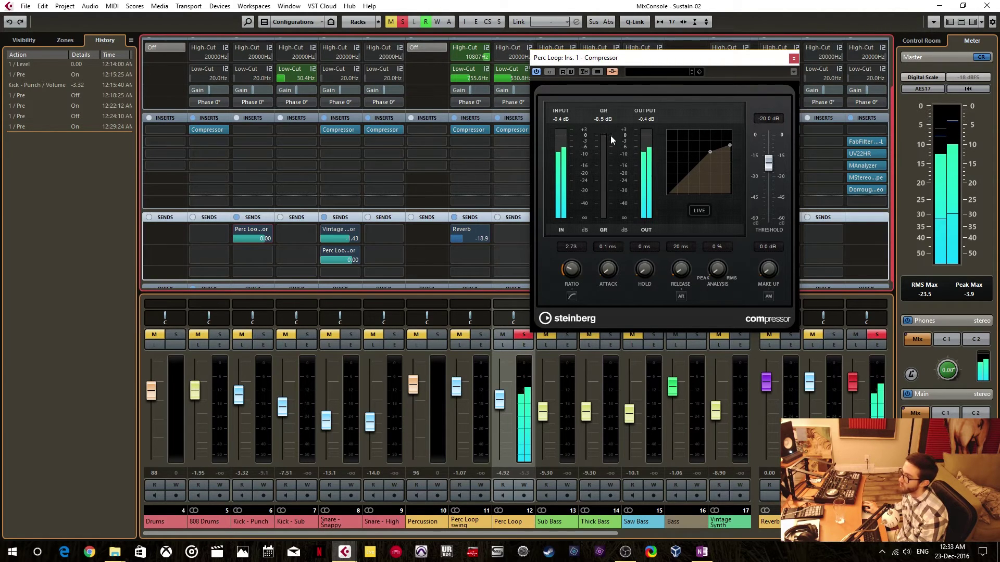
pyautogui.press('space')
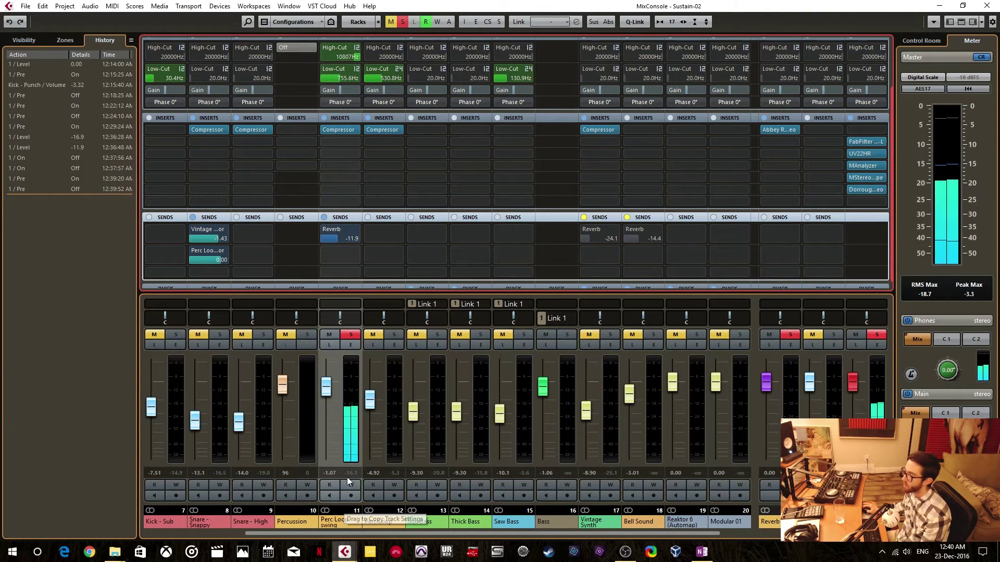
# Scroll the Perc Loop swing Reverb send up to -9.51.
pyautogui.scroll(3, 345, 224)
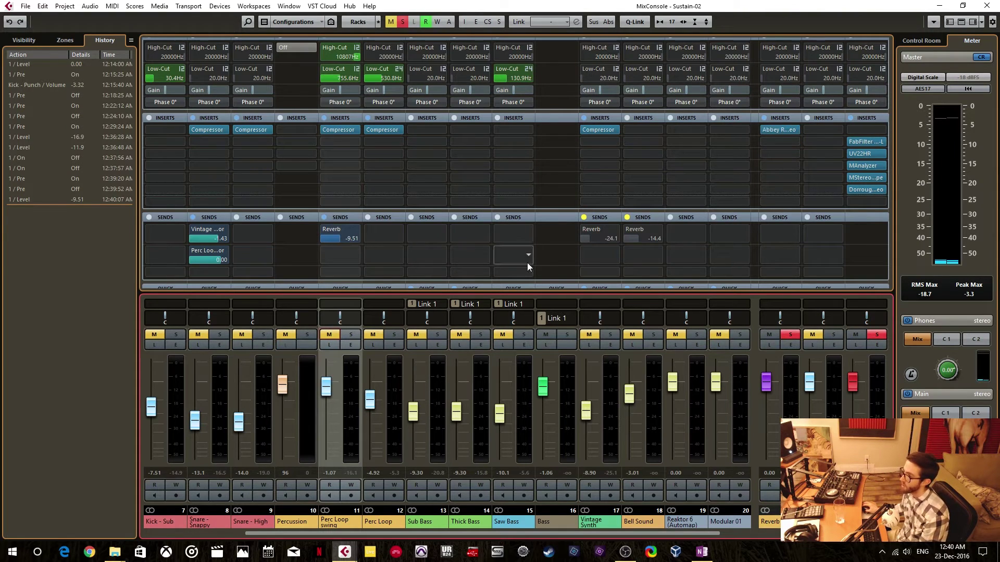
# Make the Perc Loop swing Reverb send pre-fader, then set Abbey Road Plates treble -4.9 dB and bass cut 2.
pyautogui.click(339, 230)
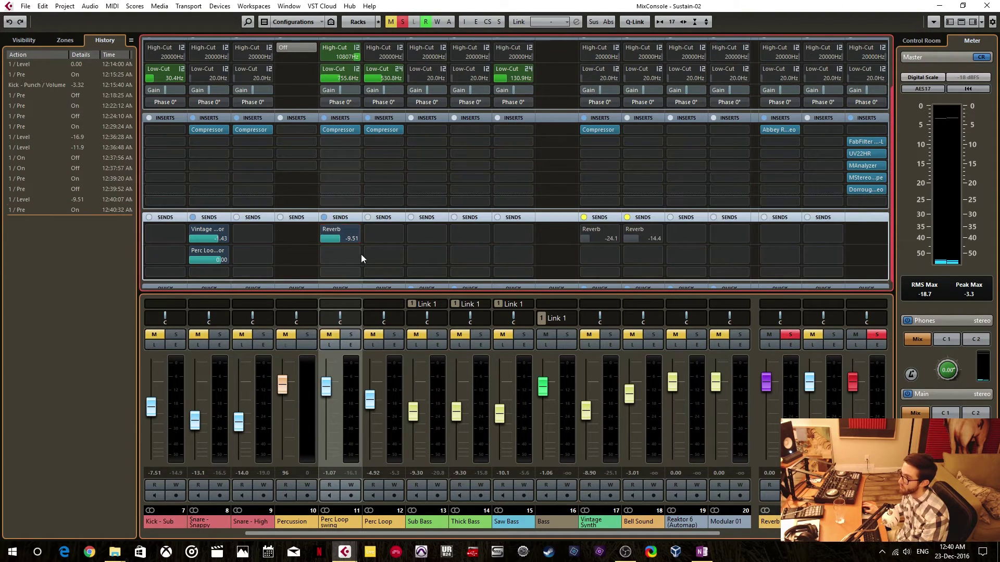
pyautogui.click(778, 129)
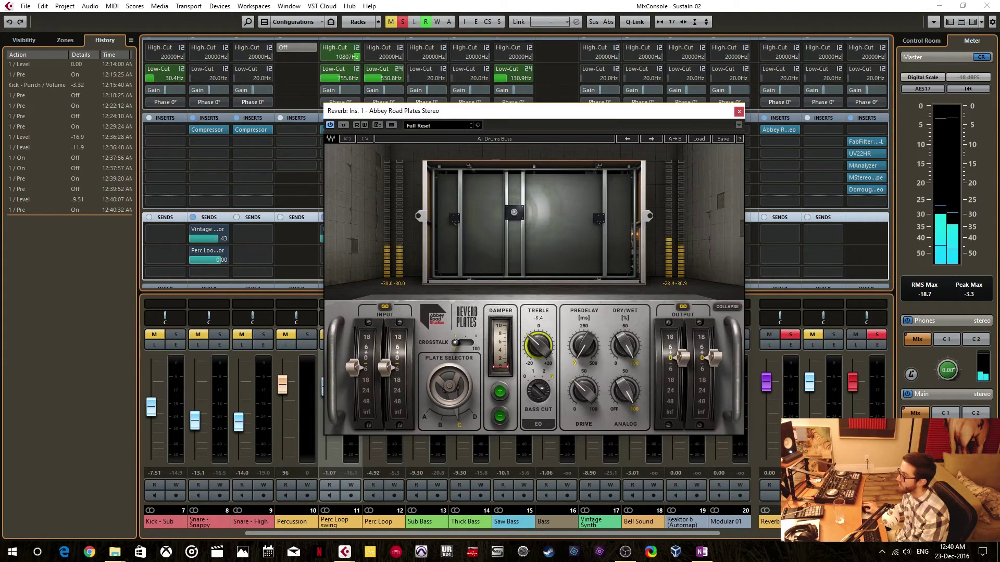
pyautogui.moveTo(538, 345)
pyautogui.mouseDown()
pyautogui.moveTo(537, 335)
pyautogui.moveTo(538, 356)
pyautogui.mouseUp()
pyautogui.click(537, 391)
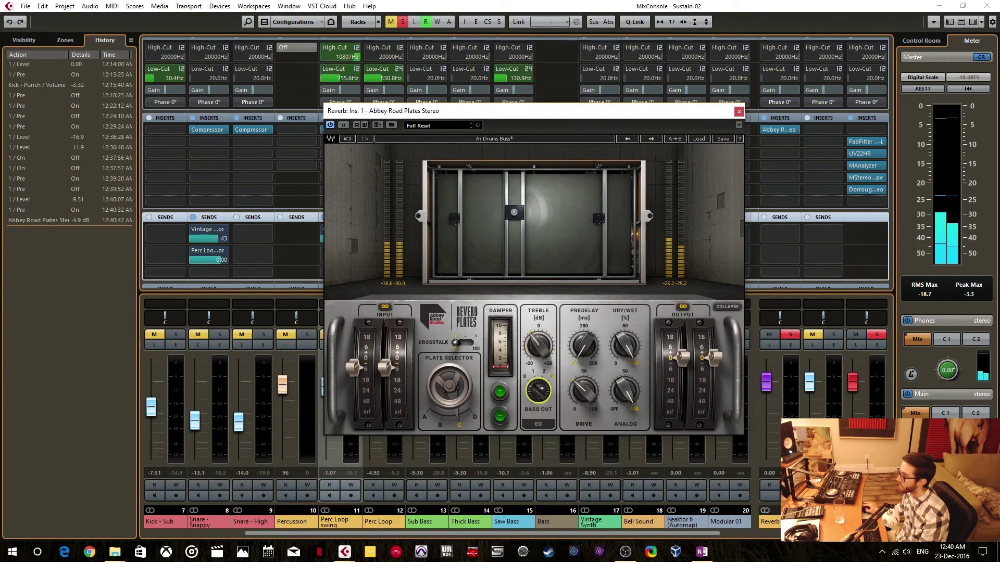
pyautogui.moveTo(538, 390); pyautogui.dragTo(538, 387)
pyautogui.click(738, 111)
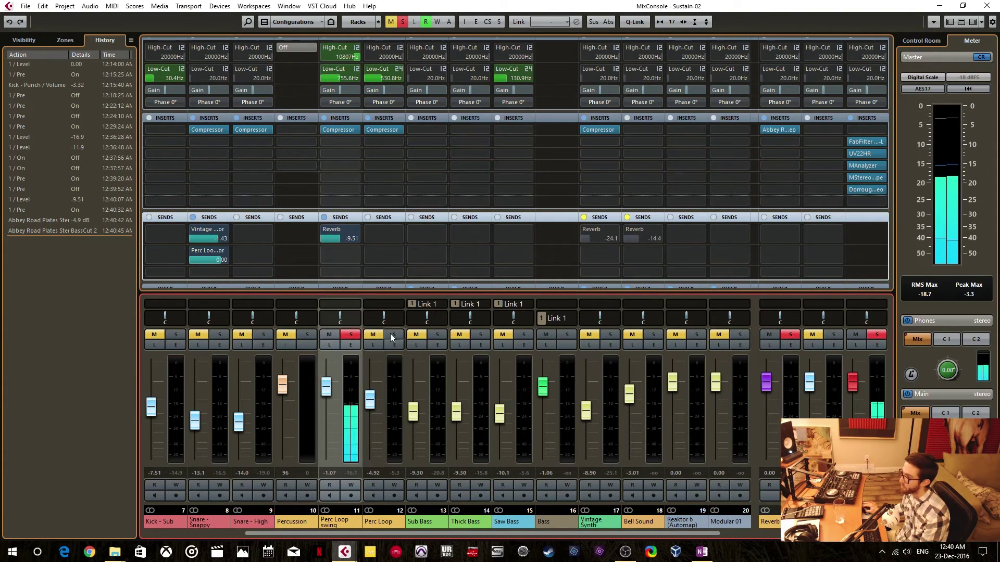
# Lower the Perc Loop swing Reverb send to -12.4, clear all solos, unmute channel 11 and stop playback.
pyautogui.moveTo(351, 240); pyautogui.dragTo(351, 255)
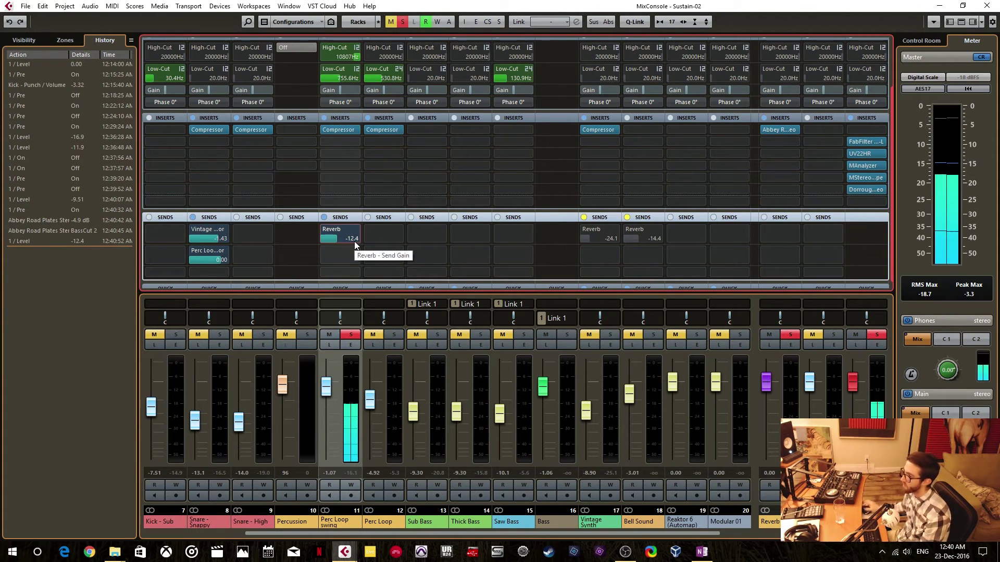
pyautogui.click(405, 23)
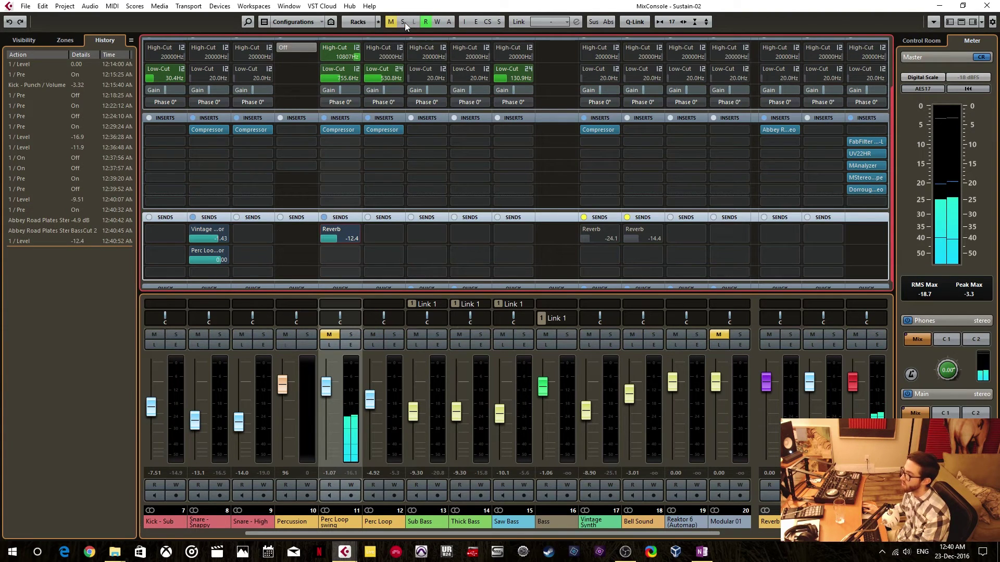
pyautogui.click(328, 335)
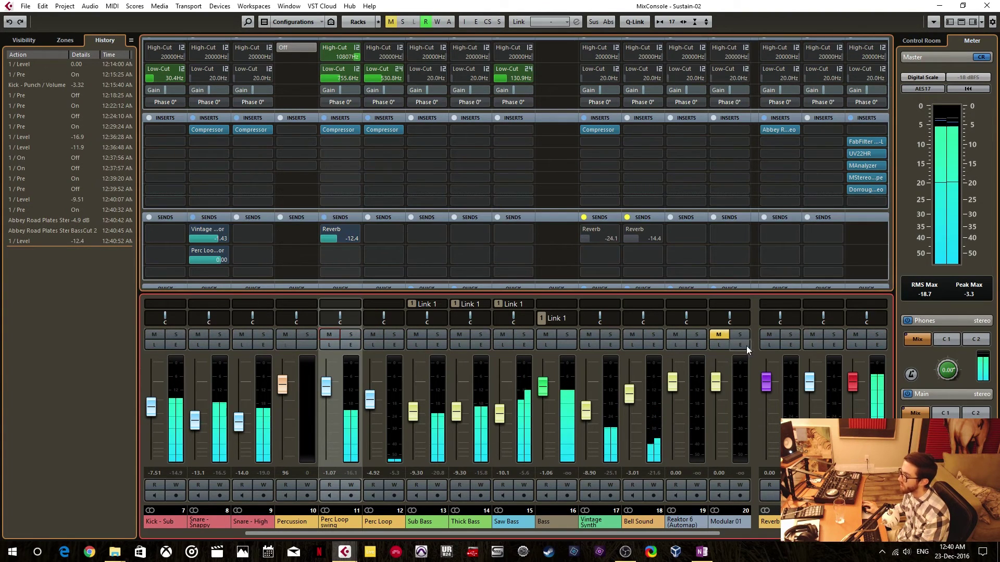
pyautogui.press('space')
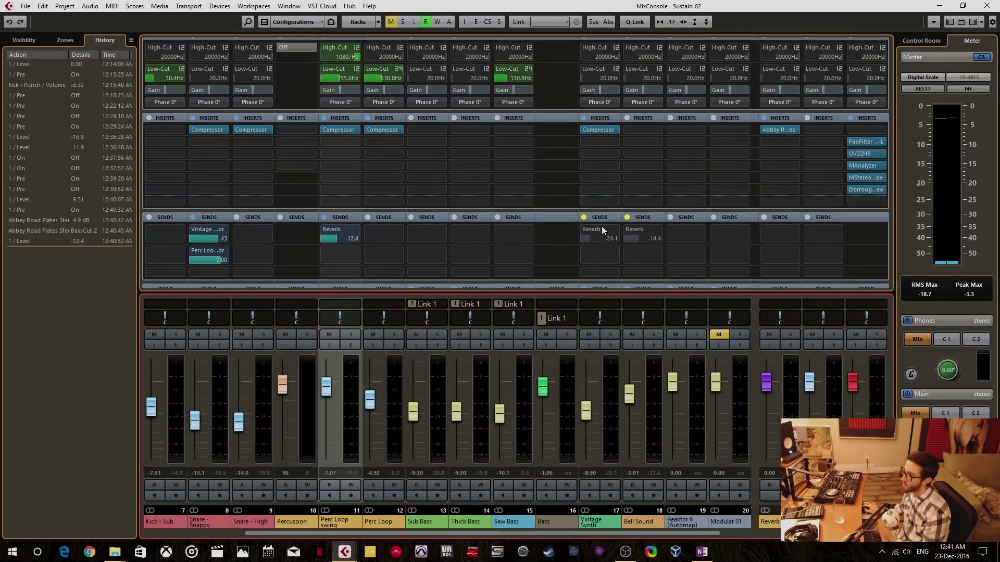
# Power on the Reverb sends of channels 17 and 18, then mute channel 11 (Perc Loop swing).
pyautogui.click(583, 217)
pyautogui.click(627, 217)
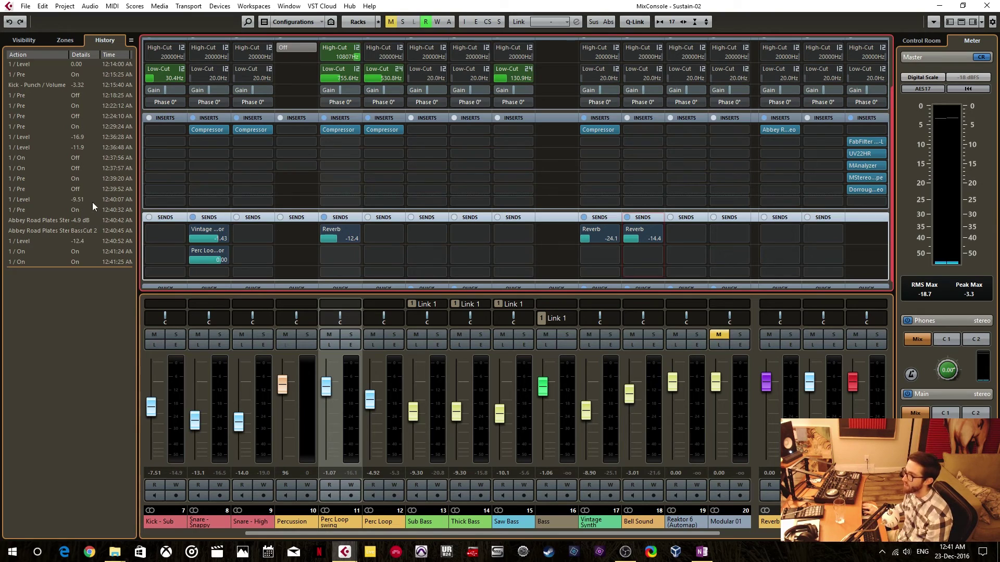
pyautogui.click(330, 336)
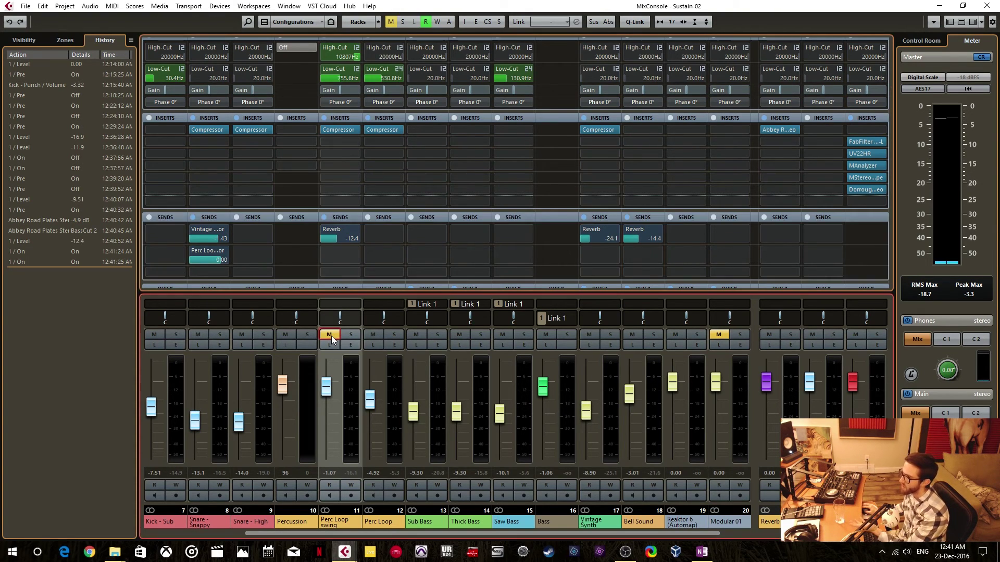